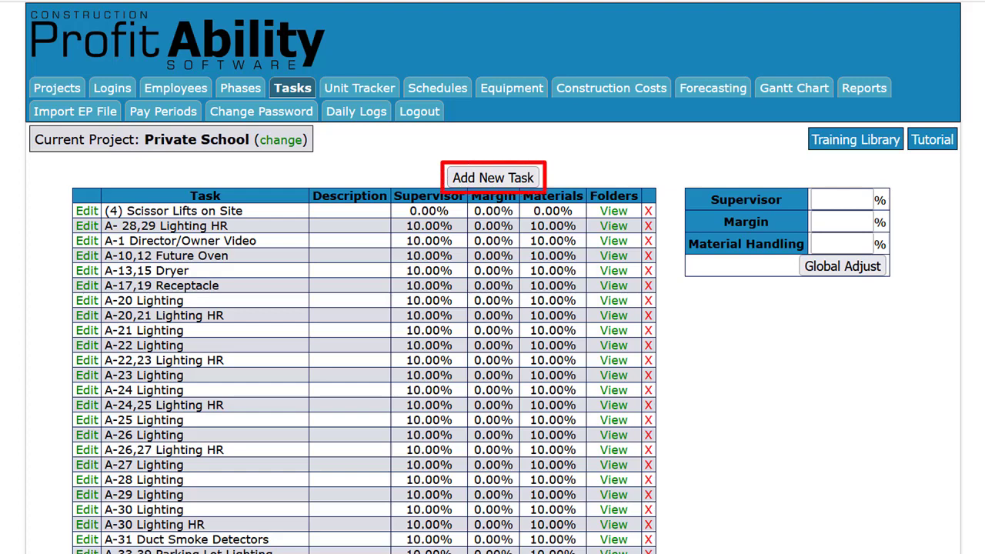
# Start a new task for the Private School project, leaving Supervisor 10%, Margin 0% and Material Handling 10% defaults
pyautogui.click(492, 178)
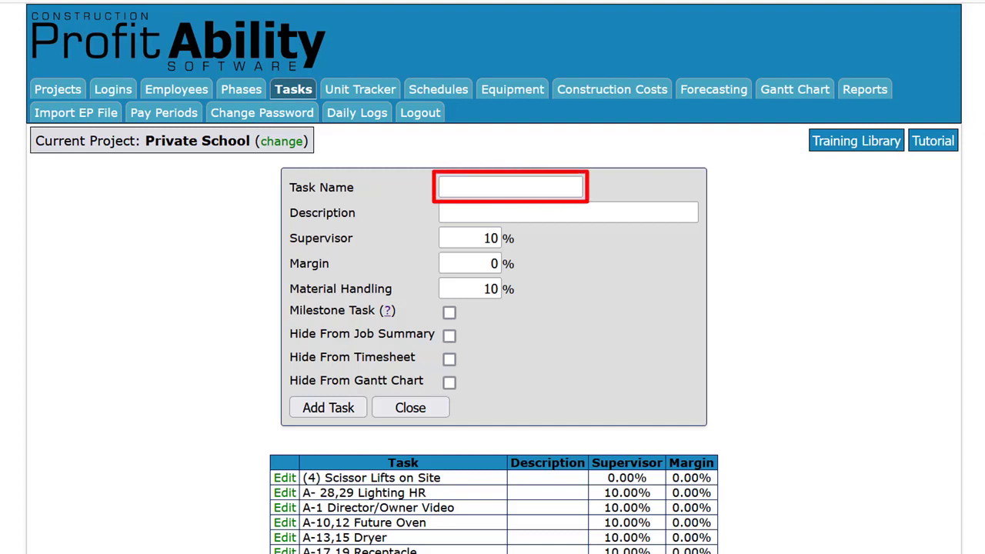